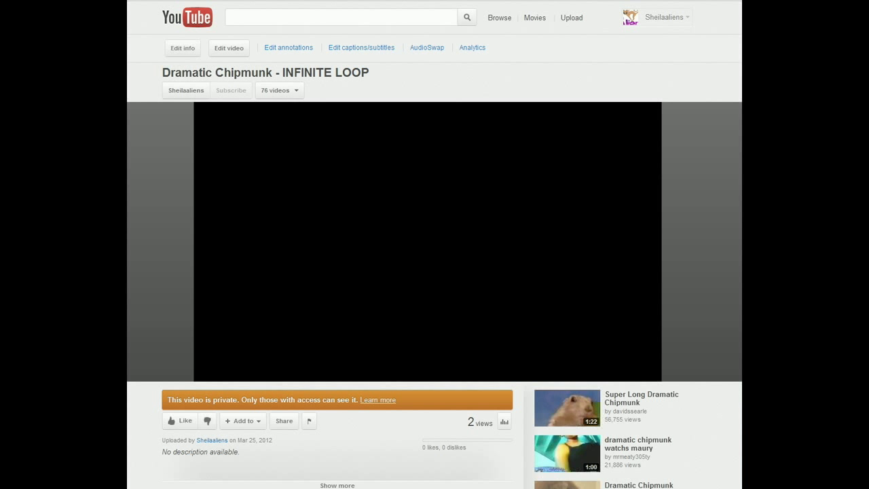
Step: Play the Dramatic Chipmunk video from the start and pause it near its end
{"action": "left_click", "coordinate": [498, 328]}
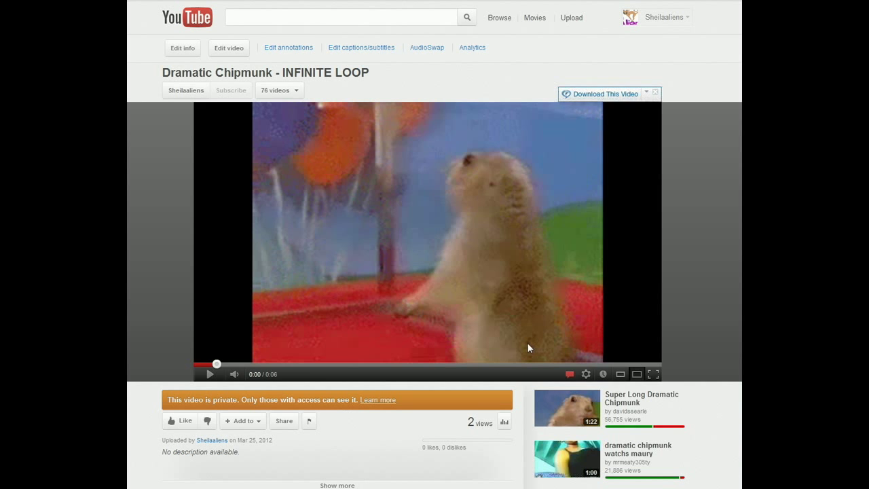
{"action": "left_click", "coordinate": [528, 347]}
{"action": "scroll", "coordinate": [467, 300], "scroll_direction": "down", "scroll_amount": 1}
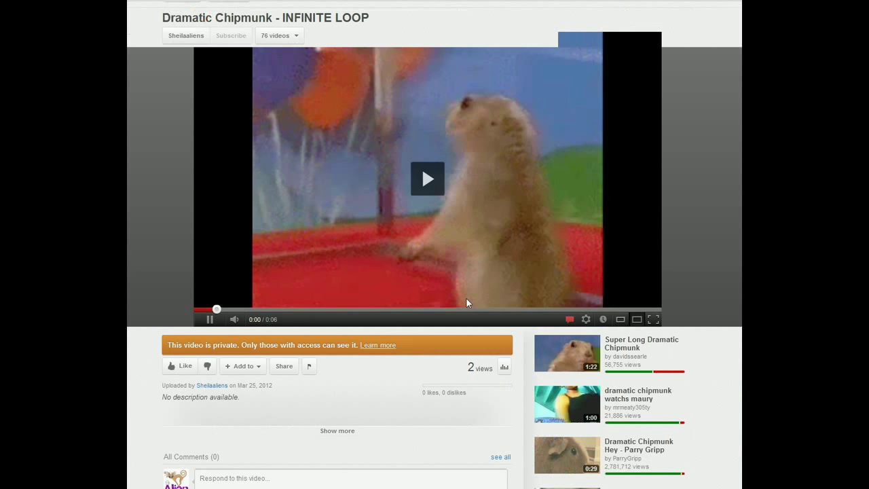
{"action": "scroll", "coordinate": [434, 244], "scroll_direction": "up", "scroll_amount": 1}
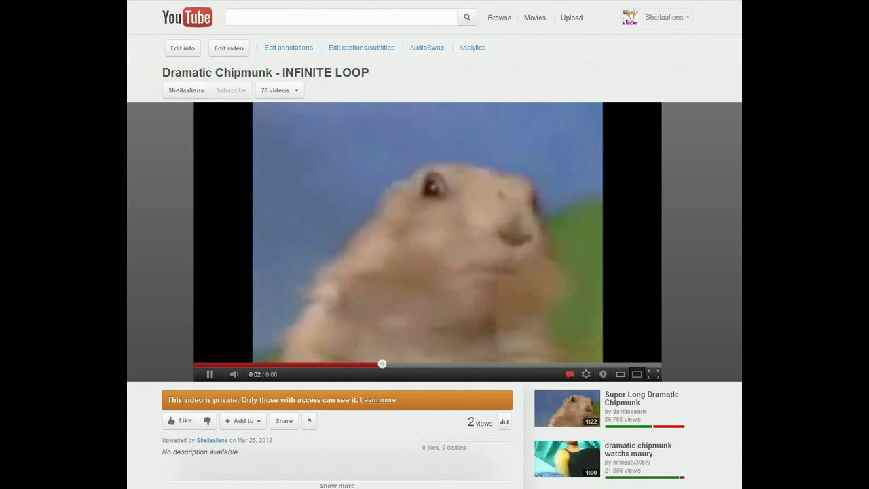
{"action": "left_click", "coordinate": [238, 270]}
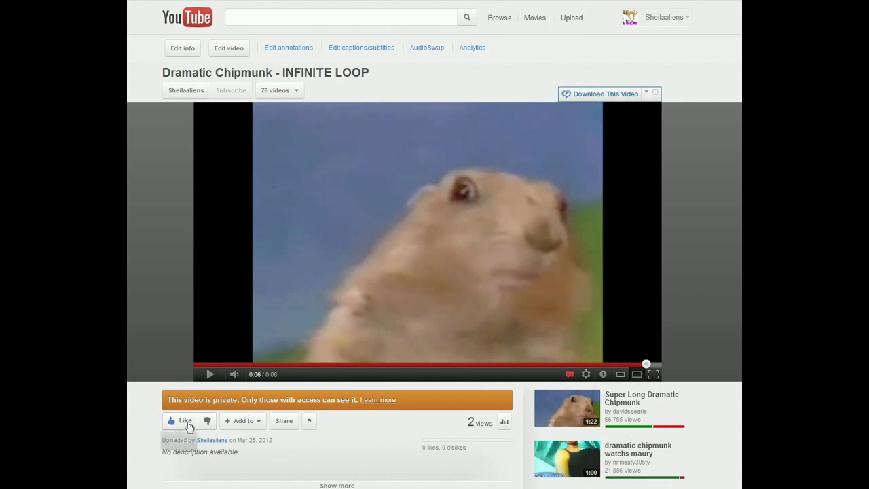
{"action": "scroll", "coordinate": [732, 215], "scroll_direction": "down", "scroll_amount": 2}
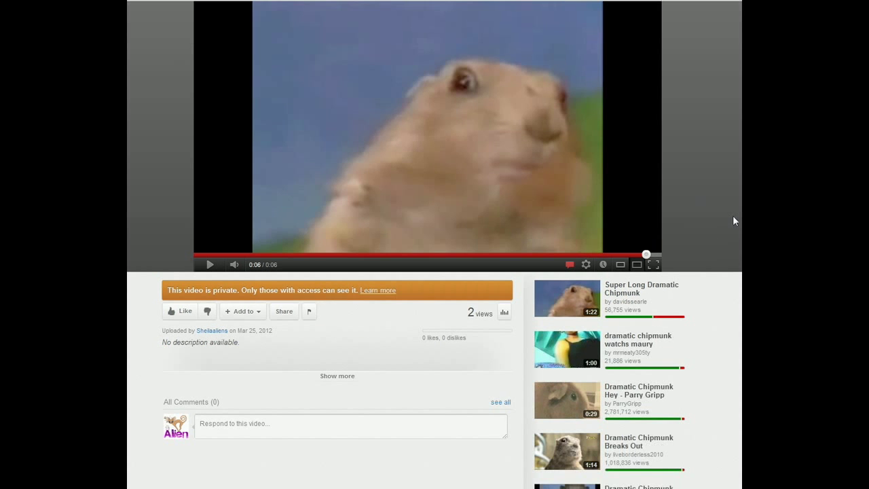
{"action": "scroll", "coordinate": [732, 215], "scroll_direction": "down", "scroll_amount": 3}
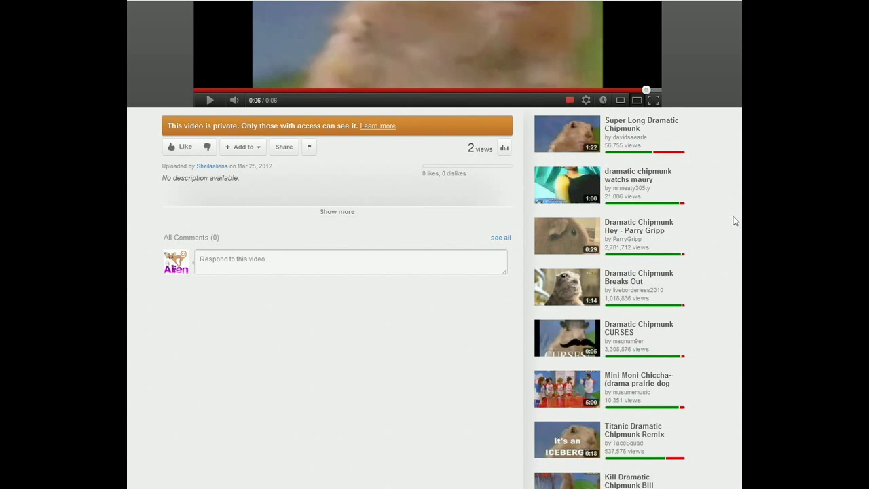
{"action": "scroll", "coordinate": [560, 135], "scroll_direction": "up", "scroll_amount": 3}
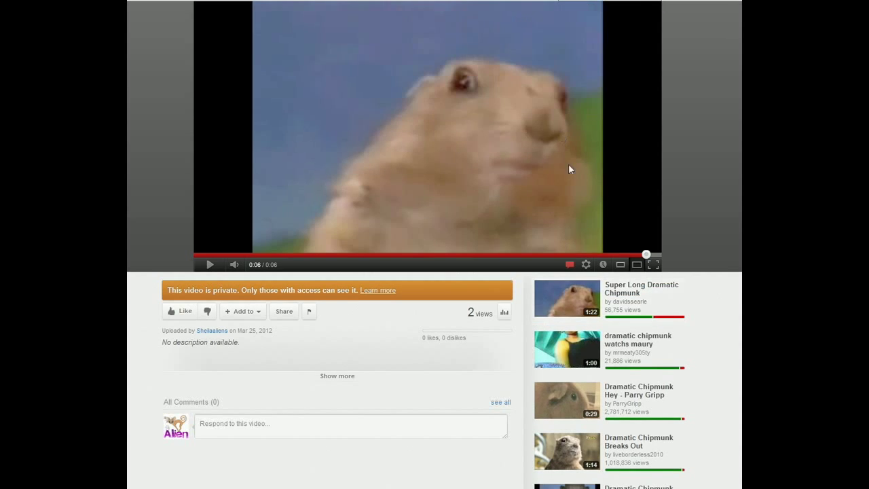
{"action": "scroll", "coordinate": [493, 267], "scroll_direction": "up", "scroll_amount": 1}
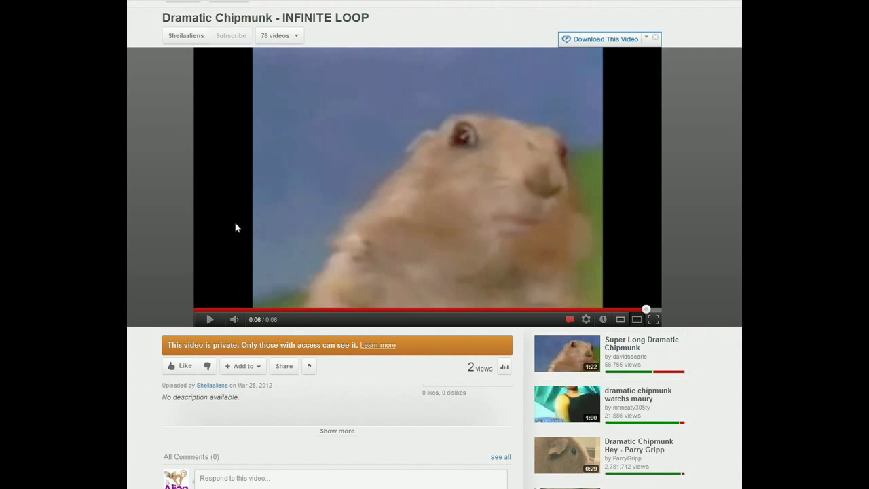
{"action": "scroll", "coordinate": [376, 287], "scroll_direction": "down", "scroll_amount": 8}
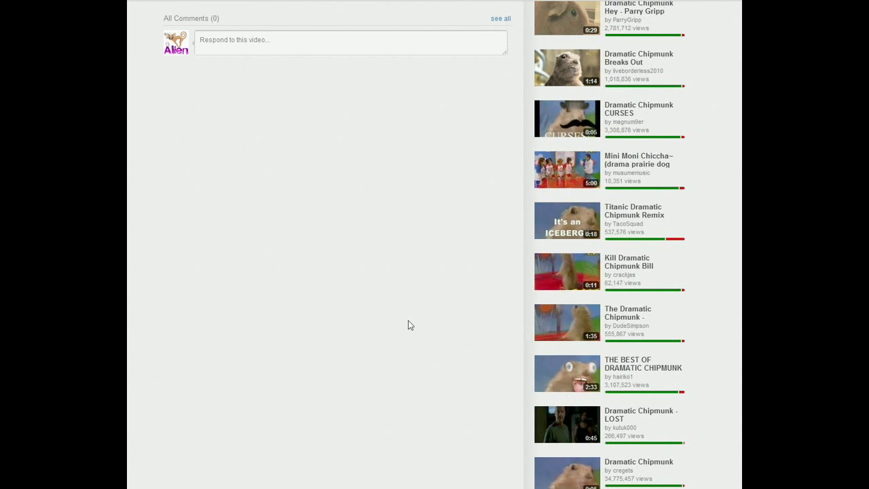
{"action": "scroll", "coordinate": [408, 325], "scroll_direction": "up", "scroll_amount": 8}
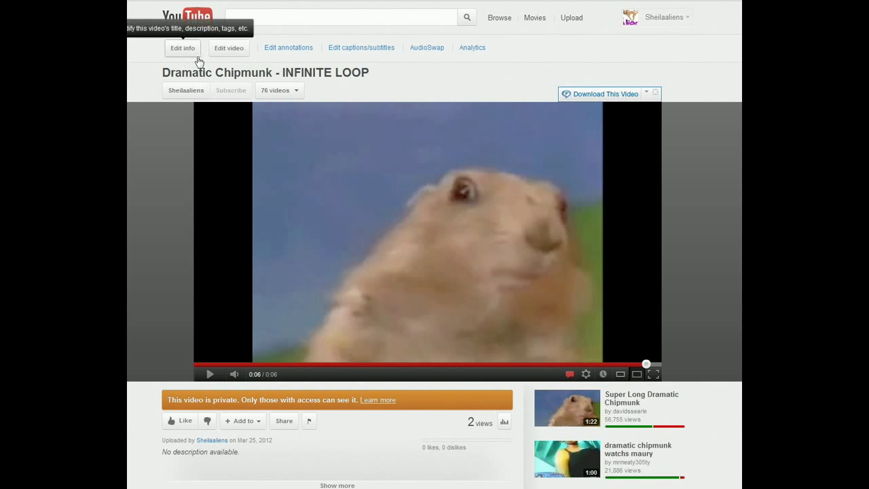
Step: Set the video's privacy to Public in its settings and save the change
{"action": "left_click", "coordinate": [194, 54]}
{"action": "left_click", "coordinate": [282, 57]}
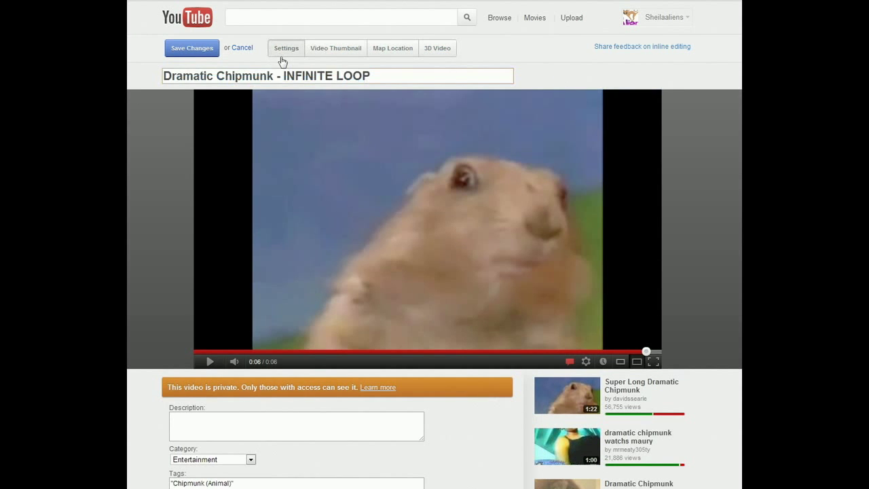
{"action": "left_click", "coordinate": [179, 87]}
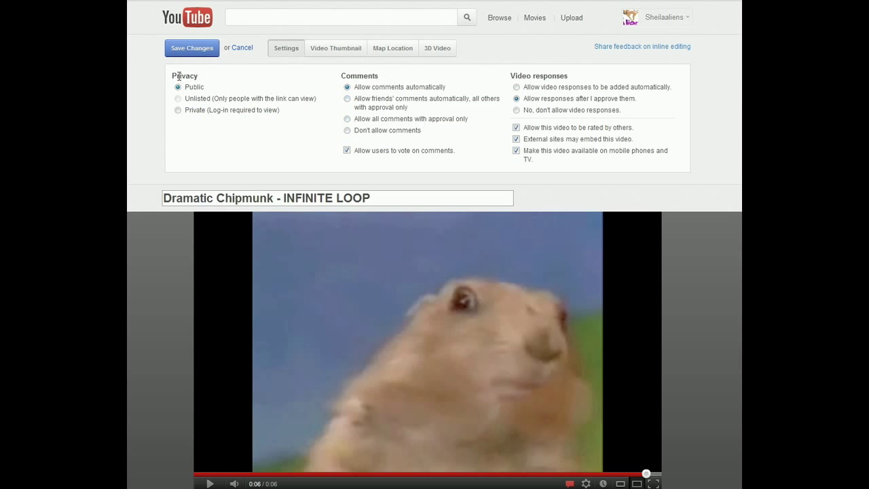
{"action": "left_click", "coordinate": [195, 55]}
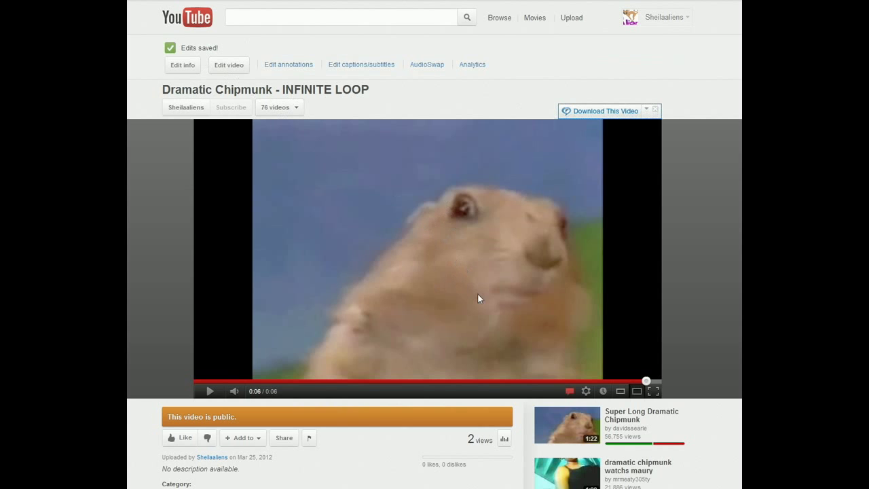
Step: In the annotations editor, give the Pause annotation at 0:05.3 a 0:00:00.1 duration
{"action": "left_click", "coordinate": [282, 66]}
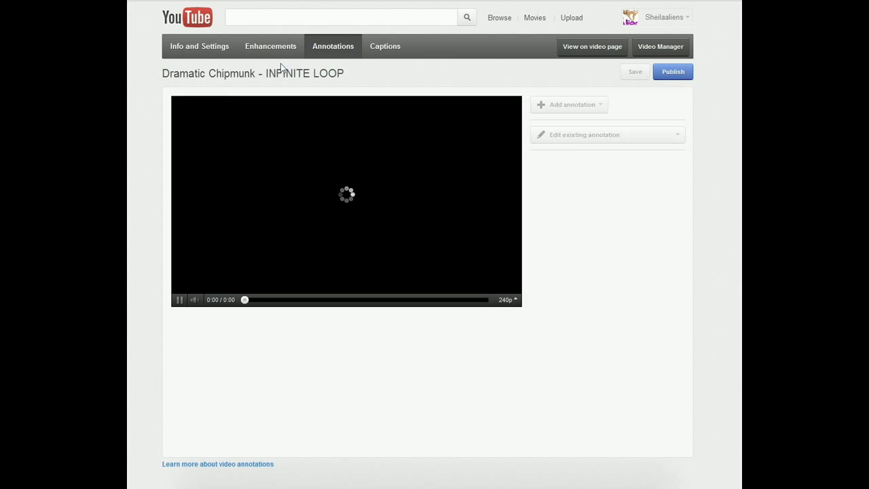
{"action": "left_click", "coordinate": [180, 301]}
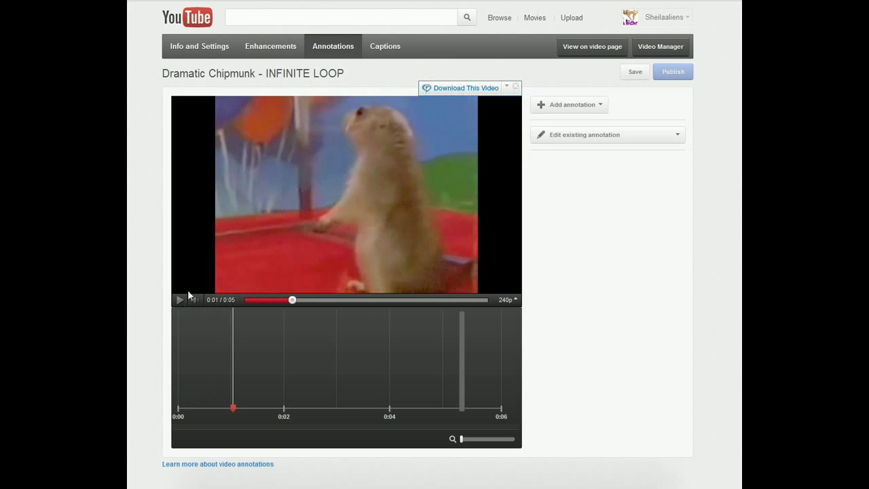
{"action": "left_click", "coordinate": [486, 299]}
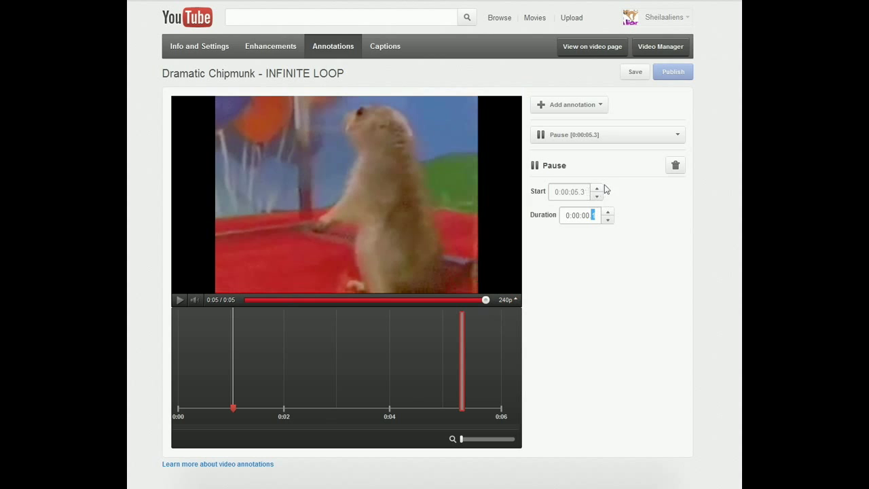
{"action": "left_click", "coordinate": [597, 192]}
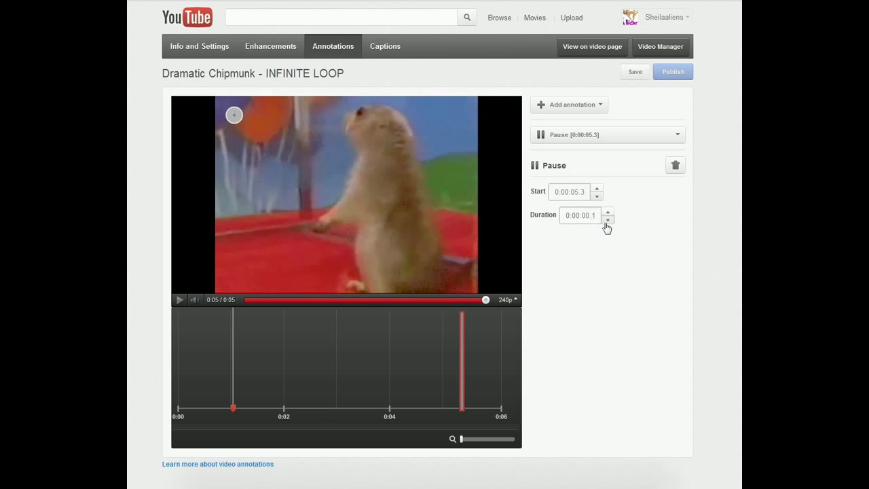
{"action": "left_click", "coordinate": [606, 221]}
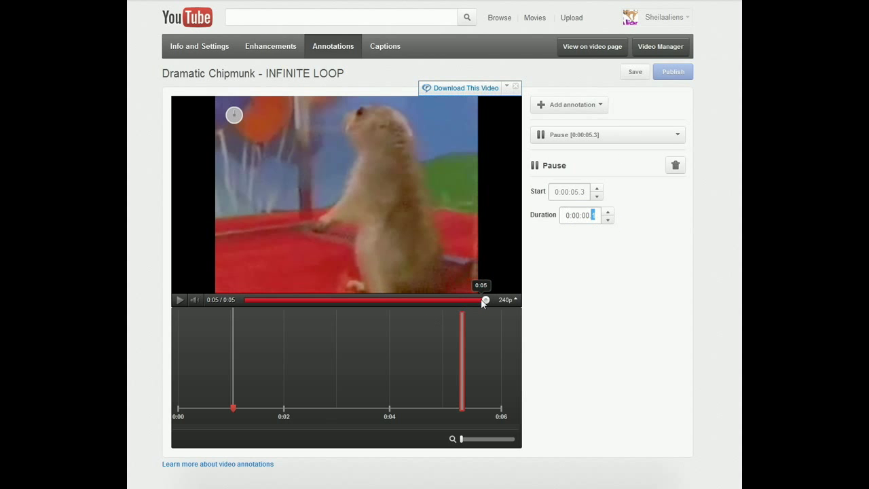
Step: Preview the end pause from about 0:03, then save and publish the annotations
{"action": "left_click_drag", "start_coordinate": [486, 304], "coordinate": [430, 306]}
{"action": "left_click", "coordinate": [180, 302]}
{"action": "left_click", "coordinate": [397, 303]}
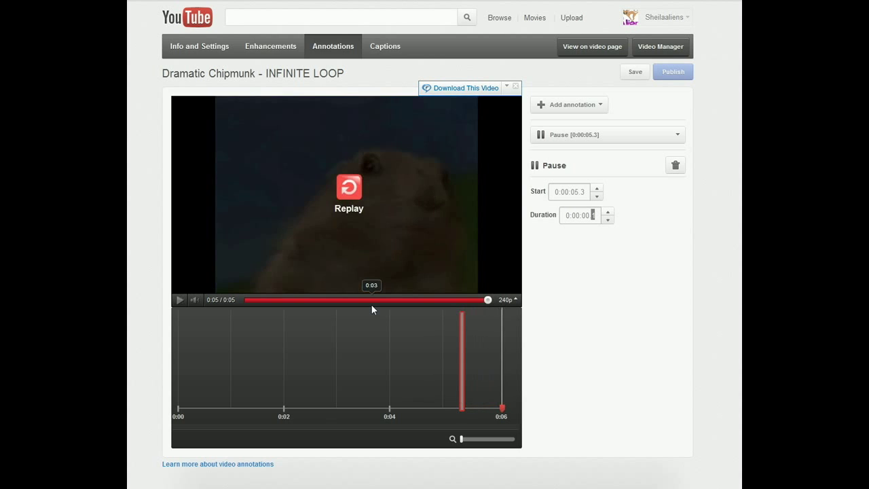
{"action": "left_click", "coordinate": [637, 75]}
{"action": "left_click", "coordinate": [675, 78]}
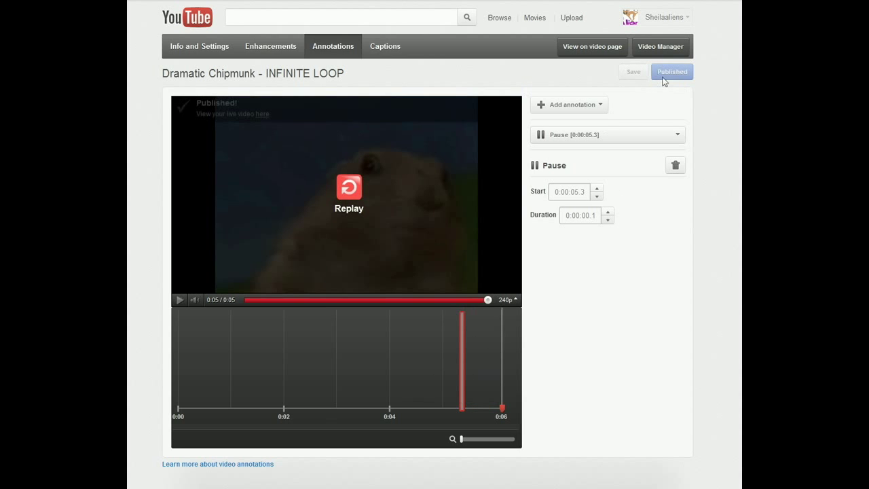
Step: From the watch page, switch the video's privacy to Private, save, and pause playback
{"action": "left_click", "coordinate": [610, 54]}
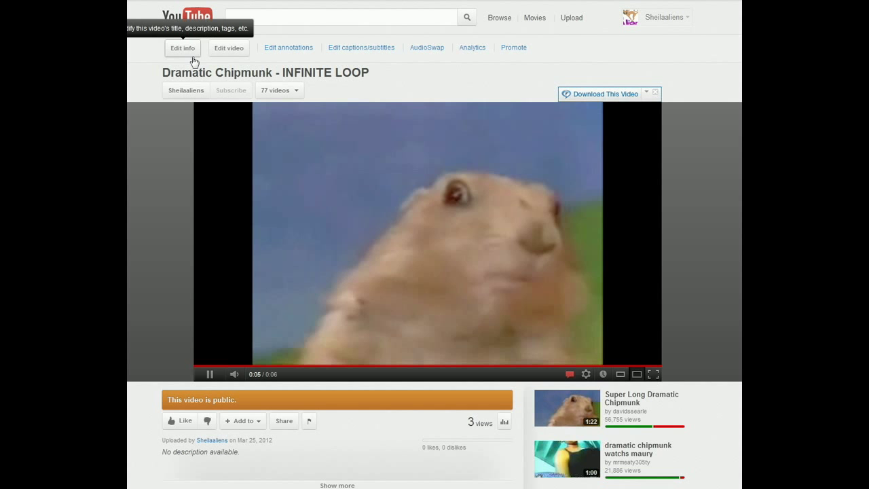
{"action": "left_click", "coordinate": [193, 57]}
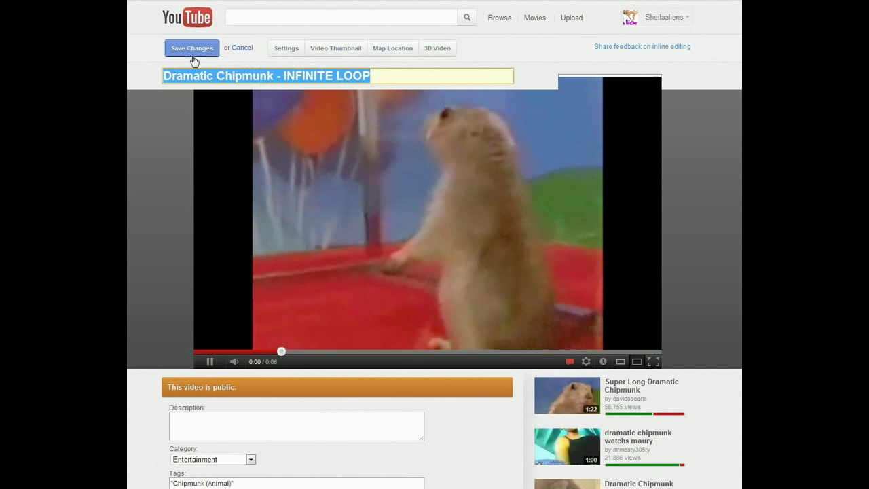
{"action": "left_click", "coordinate": [276, 51]}
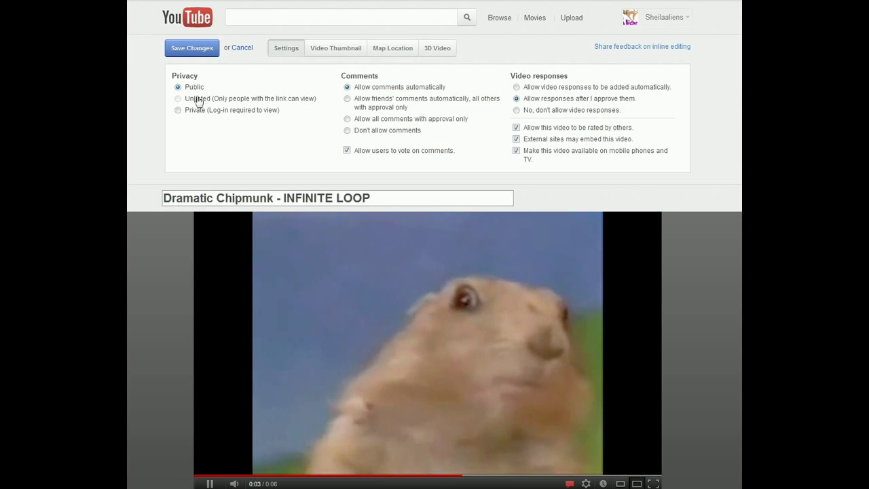
{"action": "left_click", "coordinate": [177, 110]}
{"action": "left_click", "coordinate": [198, 52]}
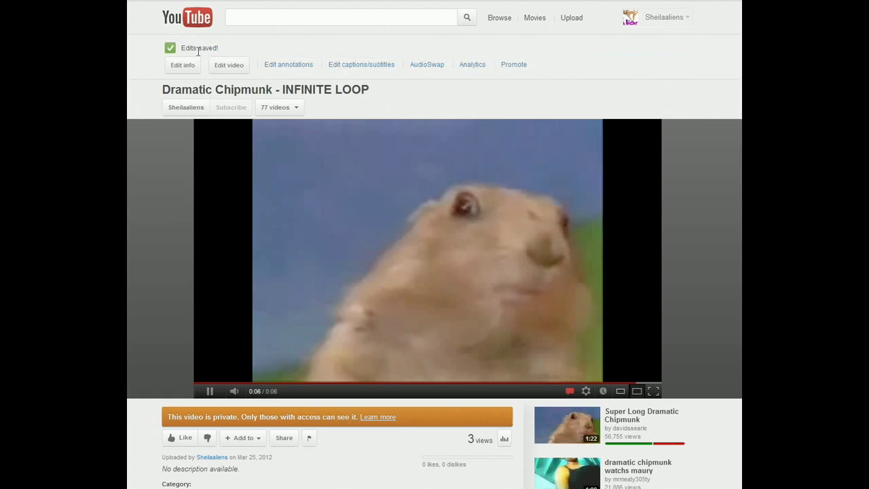
{"action": "left_click", "coordinate": [489, 253]}
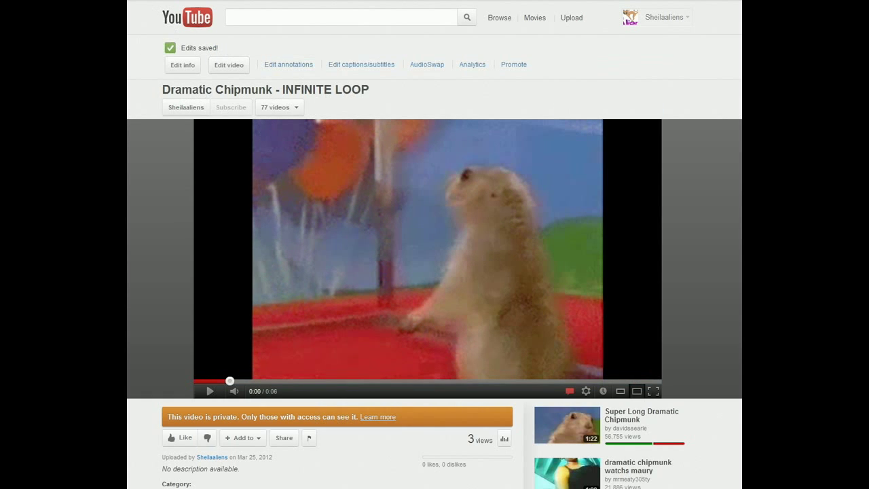
{"action": "left_click", "coordinate": [655, 17]}
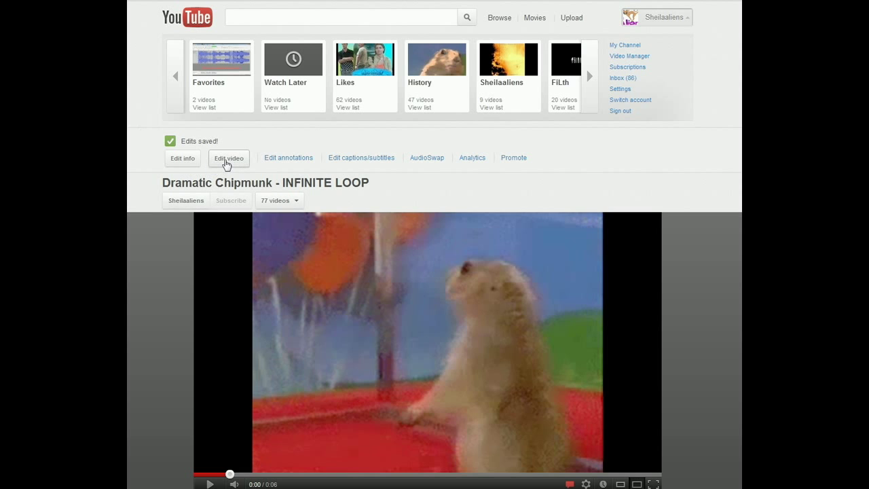
{"action": "left_click", "coordinate": [228, 163]}
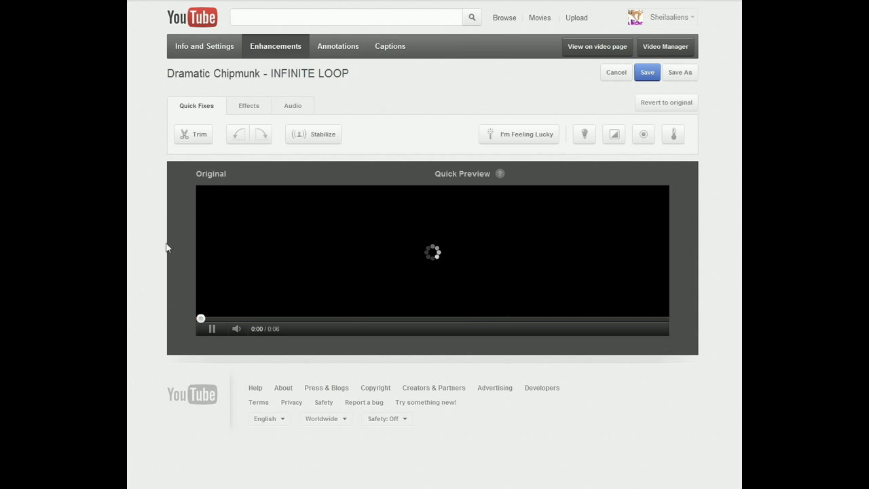
{"action": "left_click", "coordinate": [208, 136]}
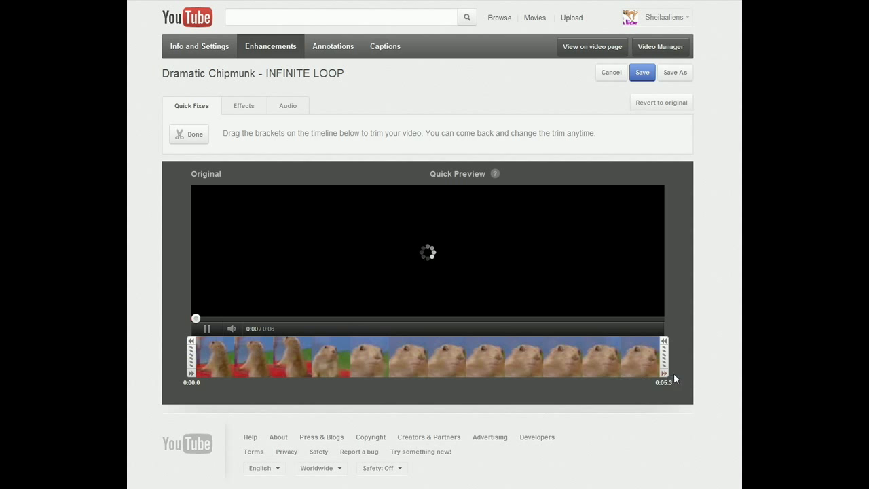
{"action": "left_click", "coordinate": [608, 77]}
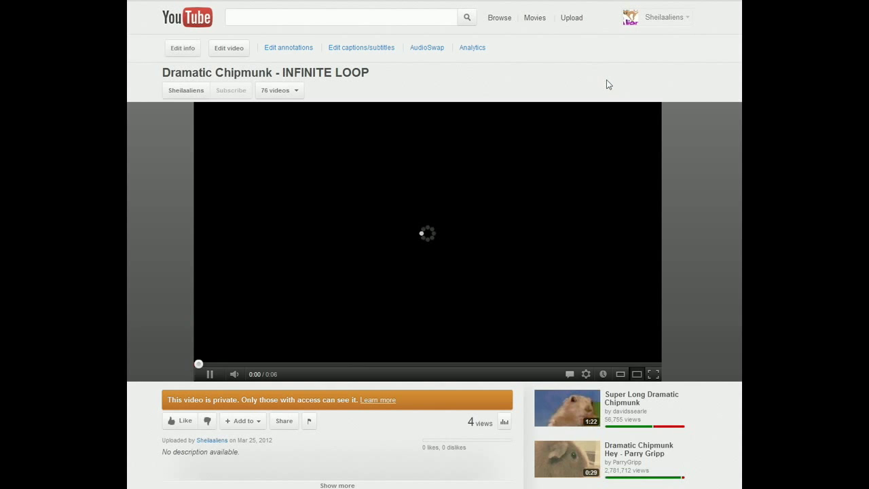
{"action": "left_click", "coordinate": [236, 335]}
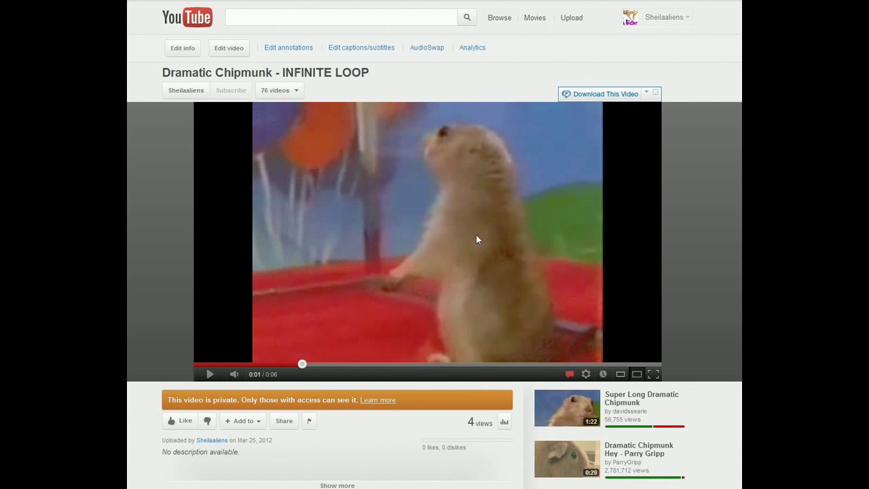
{"action": "left_click", "coordinate": [554, 265]}
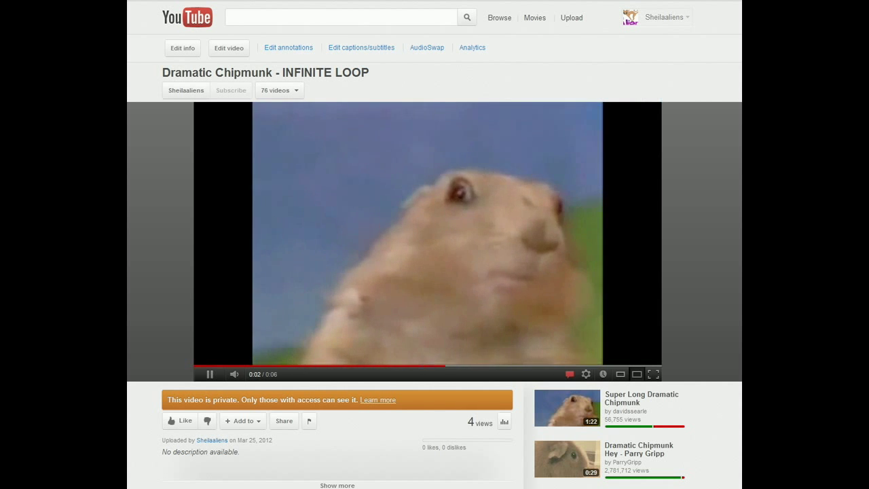